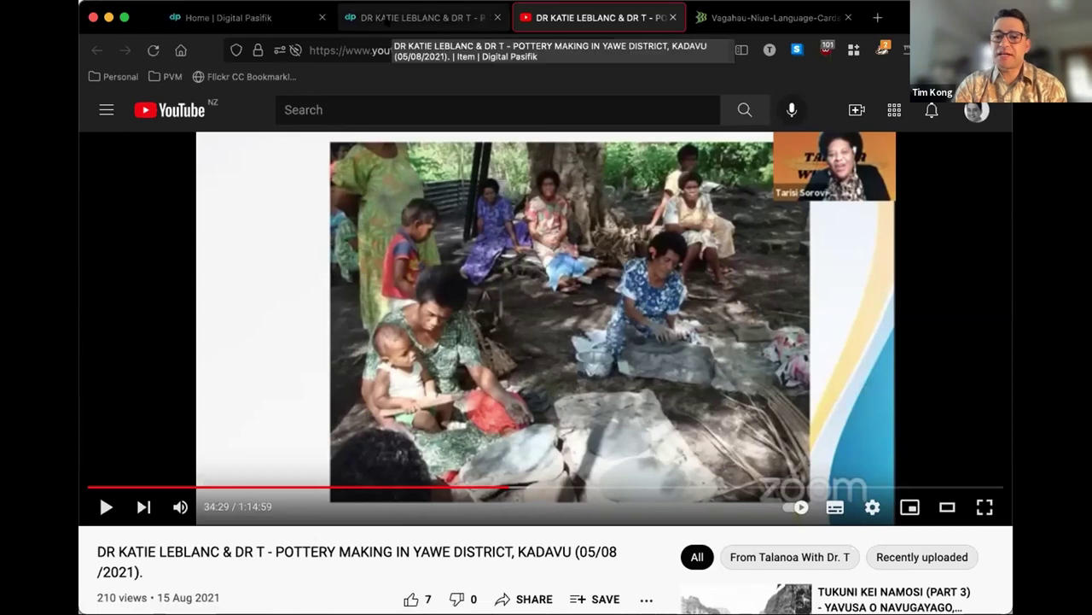
- Switch from YouTube to the Digital Pasifik item page for the Kadavu pottery-making video
left_click(386, 19)
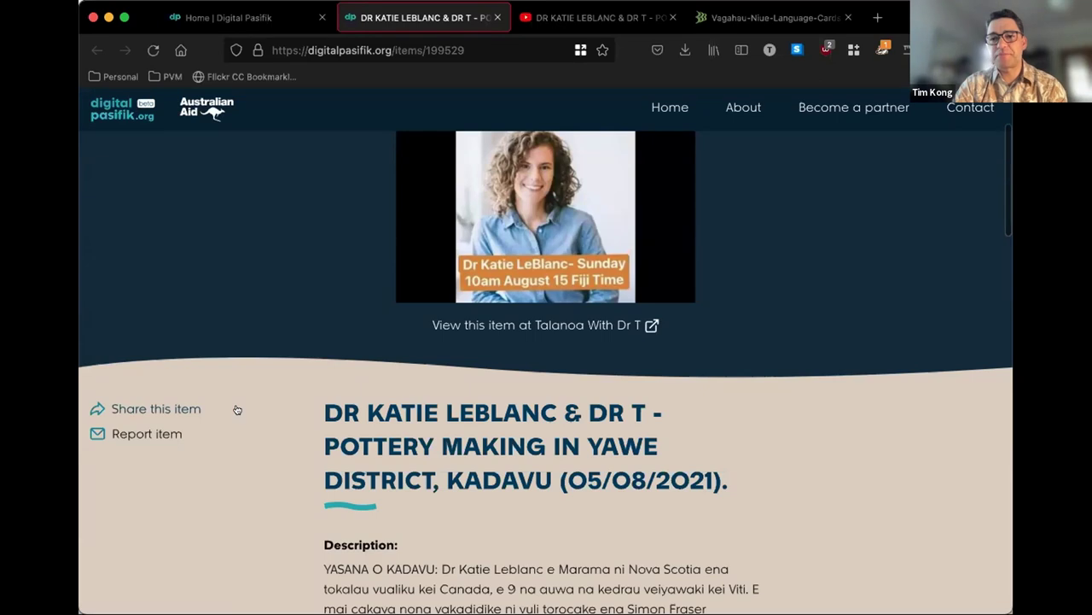
- Scroll down the item page and choose 'Contribute your story' for the pottery video
scroll(237, 410, "down", 5)
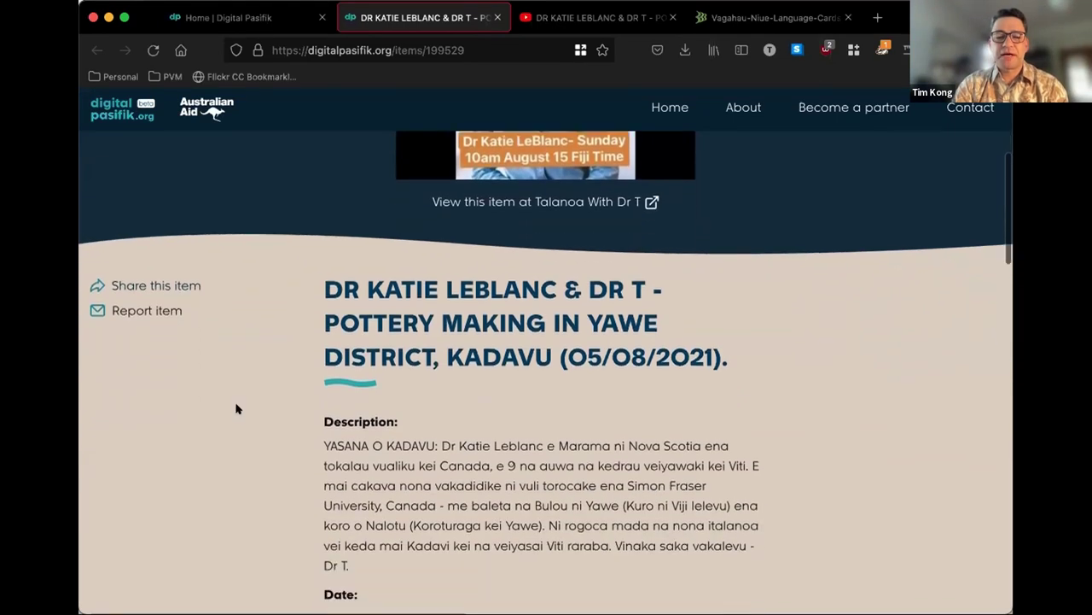
scroll(238, 409, "down", 4)
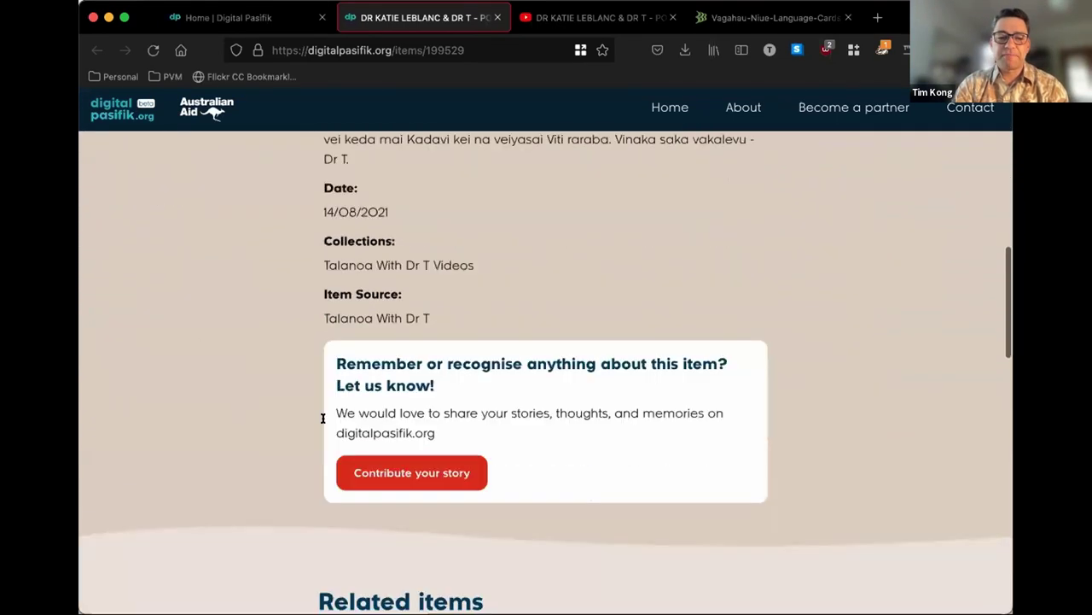
left_click(388, 474)
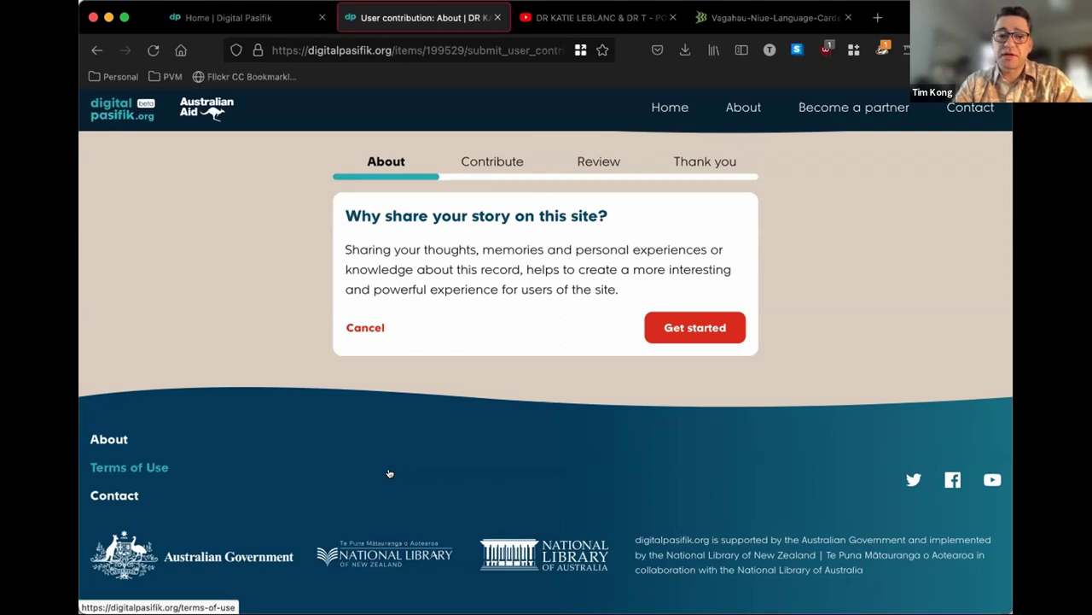
- Get started on the Share your story form and enter the contributor's full name
left_click(675, 326)
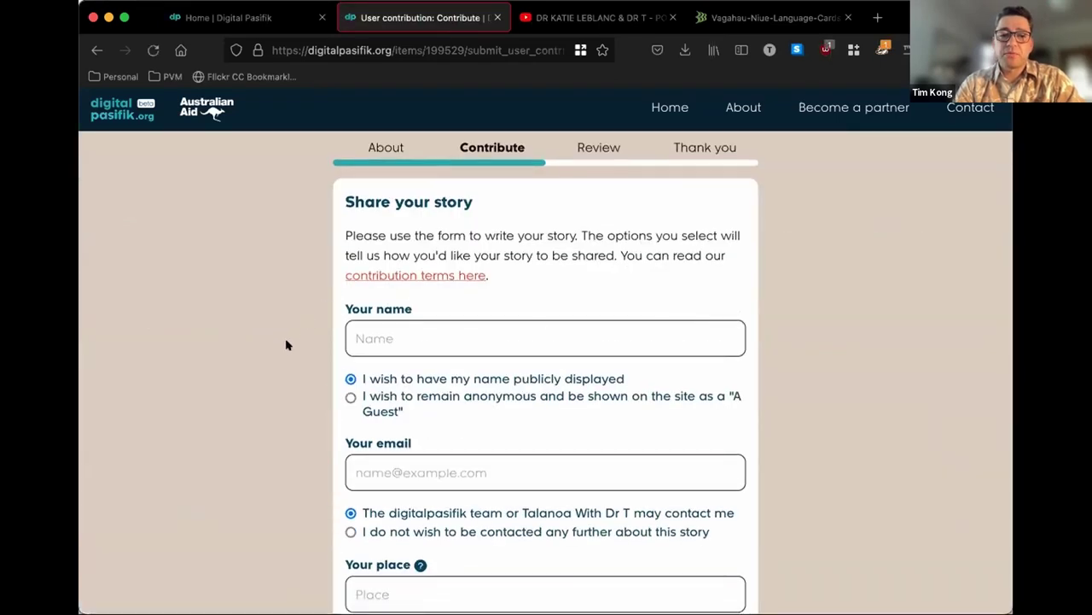
scroll(286, 348, "down", 1)
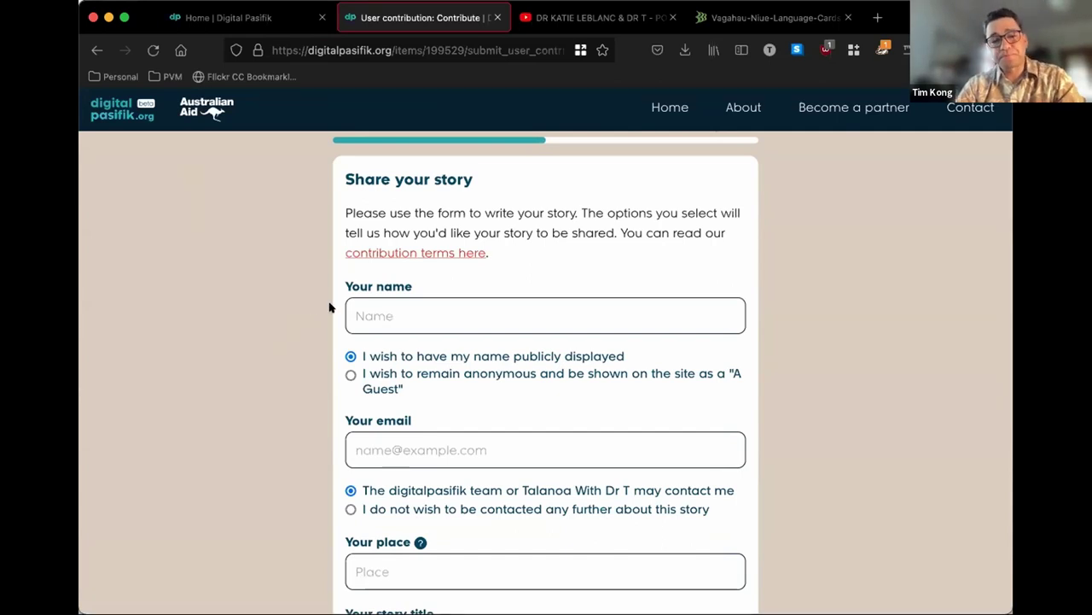
left_click(372, 305)
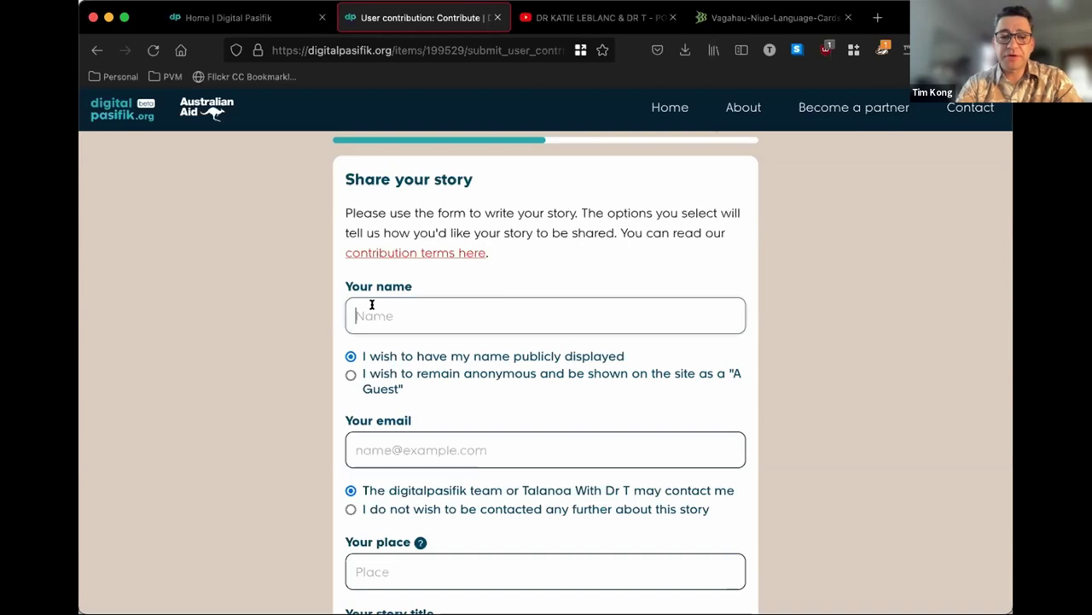
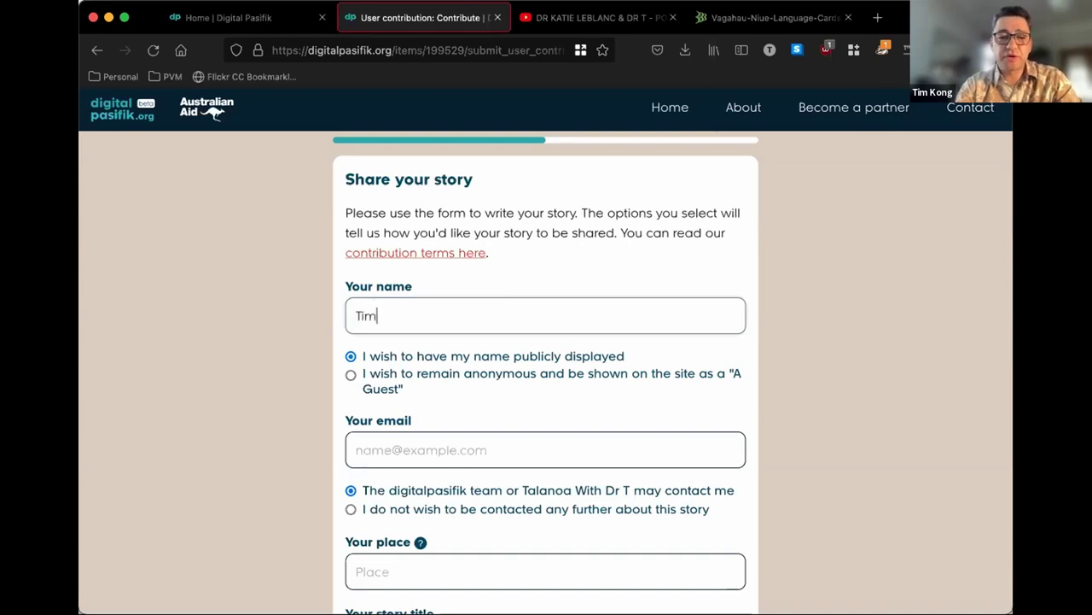
key("Tab")
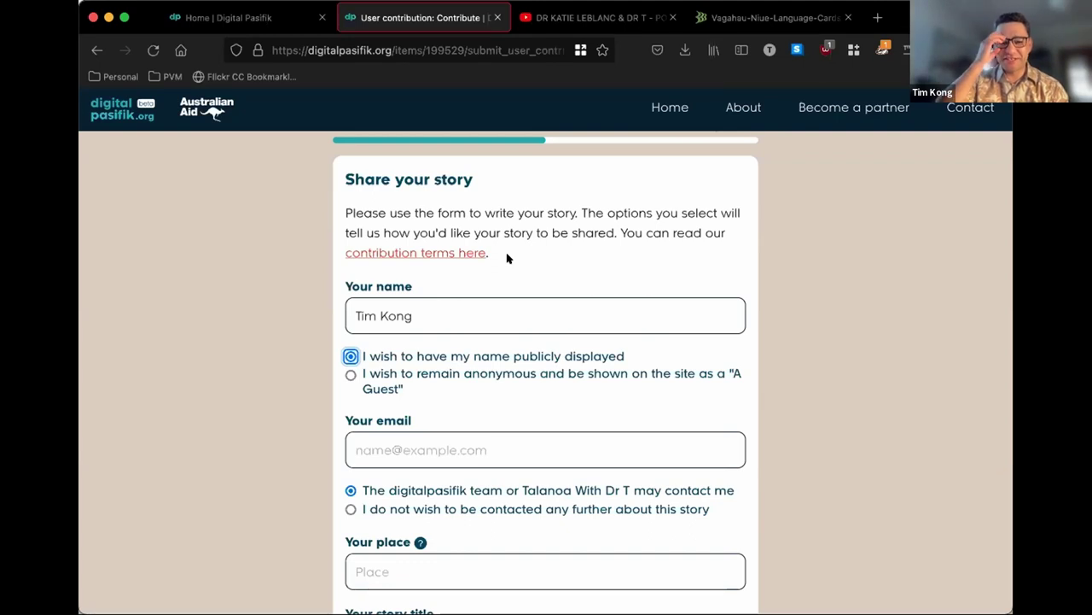
scroll(507, 257, "down", 2)
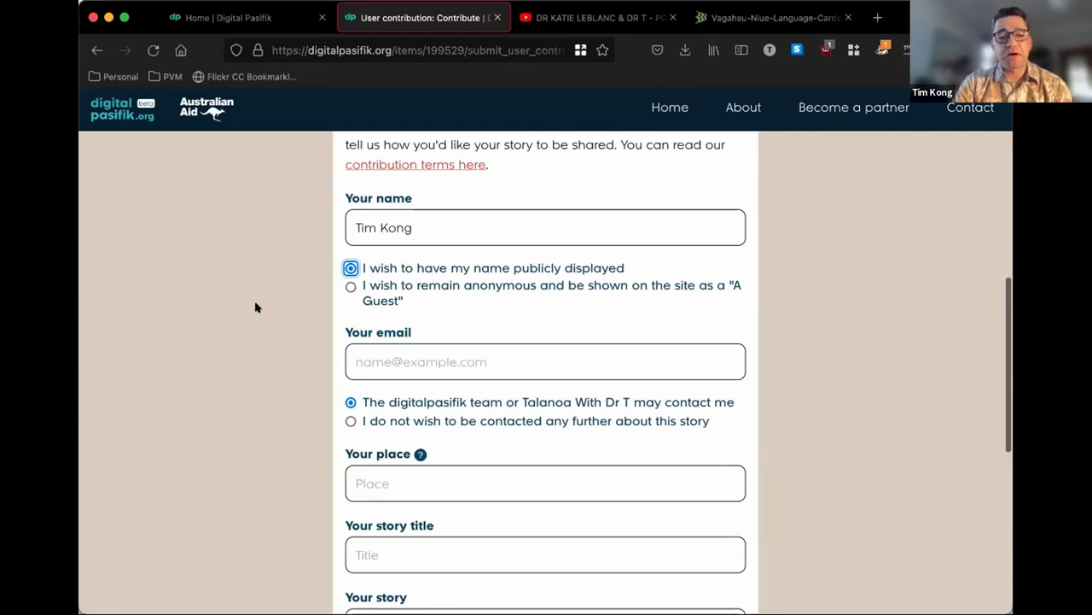
scroll(248, 308, "down", 2)
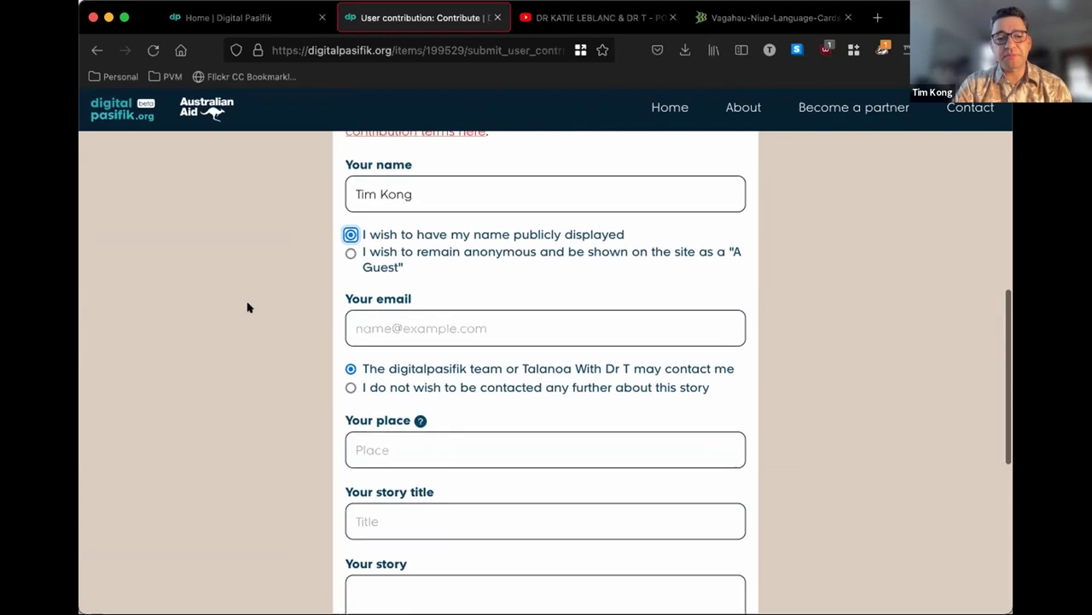
left_click(381, 328)
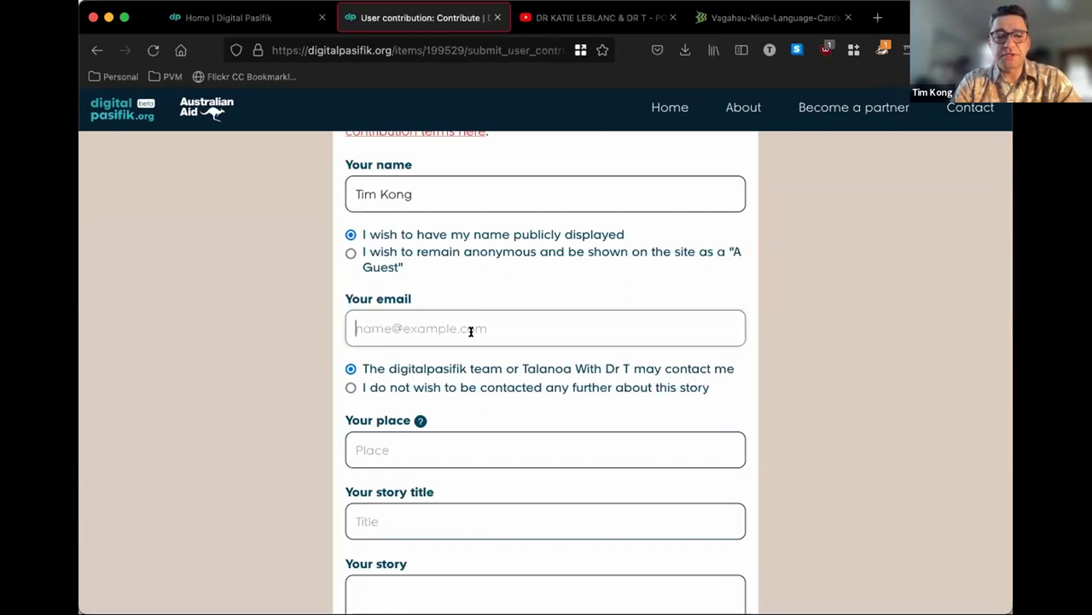
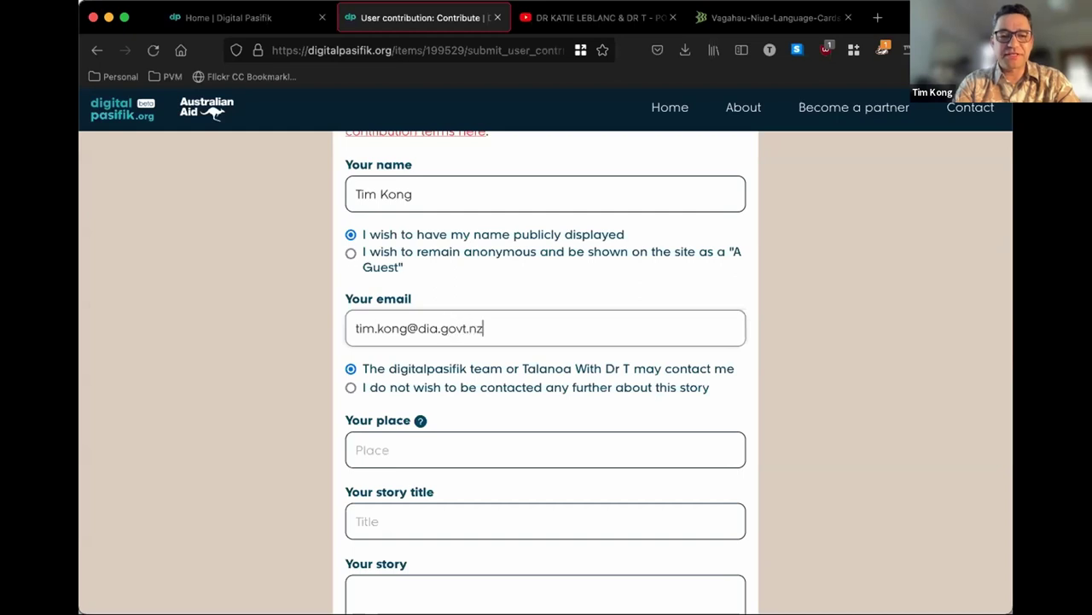
- Fill in the contributor's e-mail address in 'Your email', keeping permission to be contacted
key("Tab")
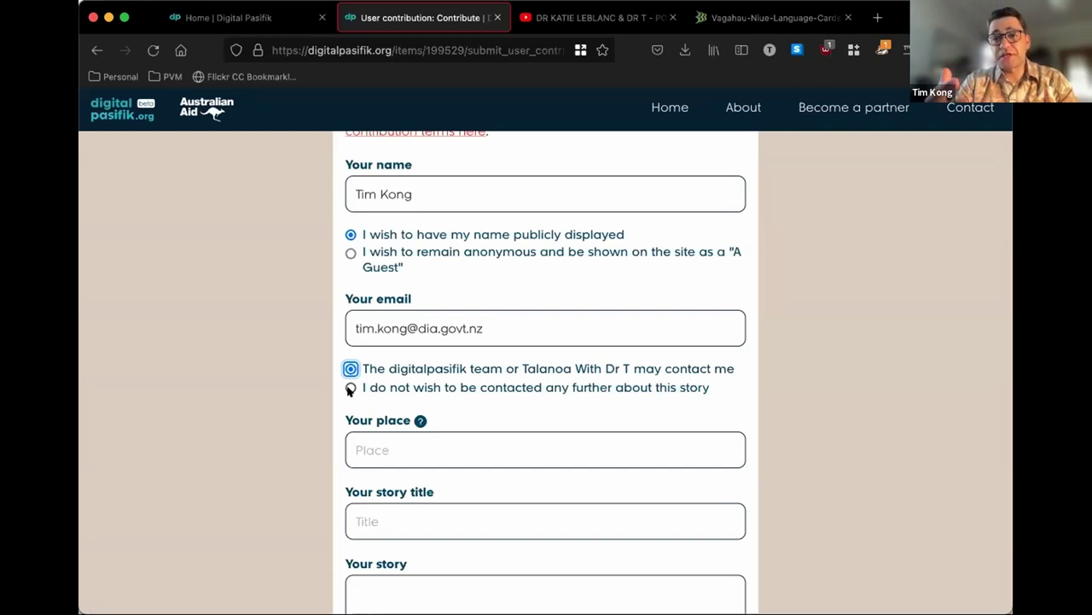
scroll(350, 389, "down", 2)
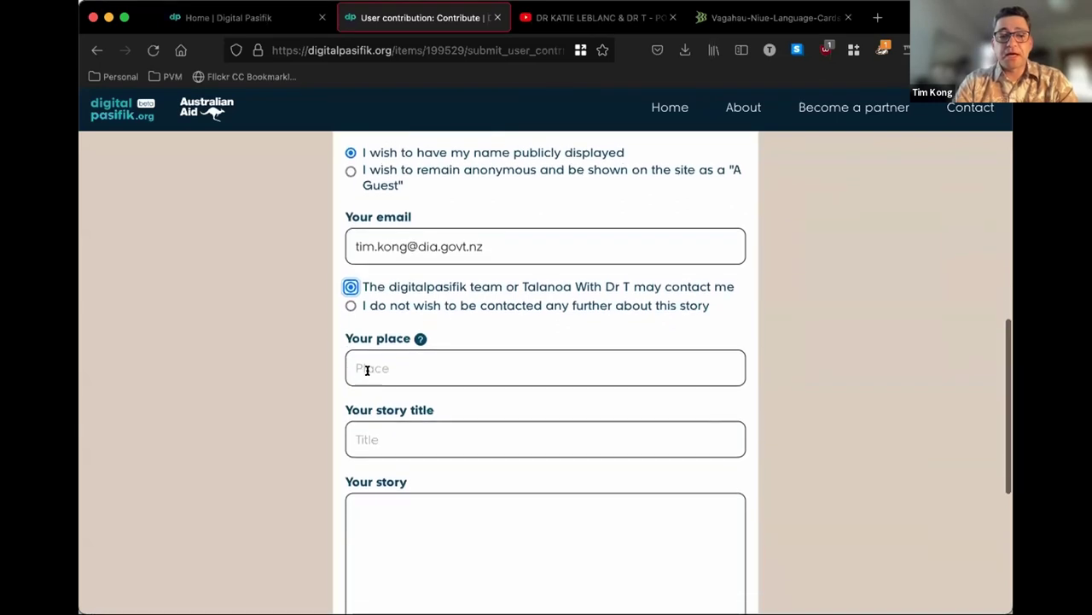
- Select the 'Your place' field to show its help tooltip
left_click(367, 369)
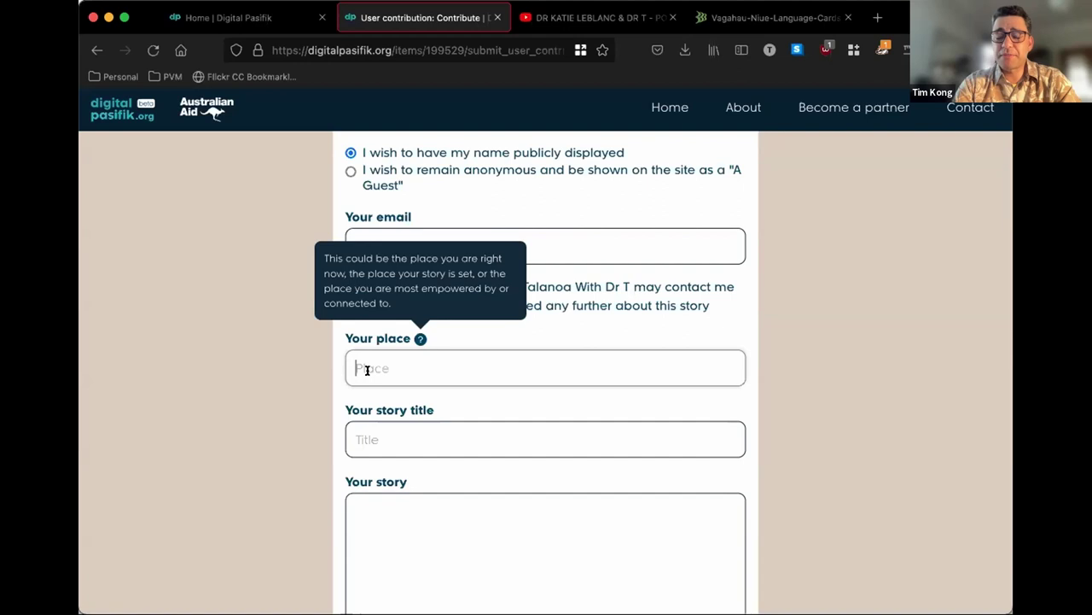
- Enter 'Wellington, Aotearoa' as the place and 'Bubu Ulamila' as the story title
type("Wellington, Aotearoa")
left_click(358, 439)
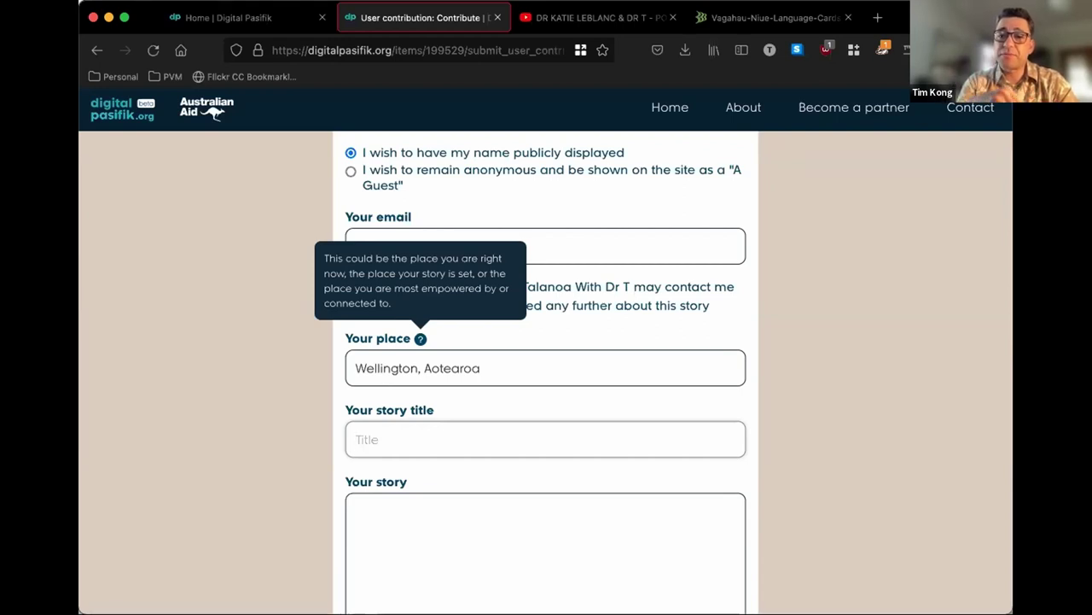
type("Bubu Ulamila")
key("Tab")
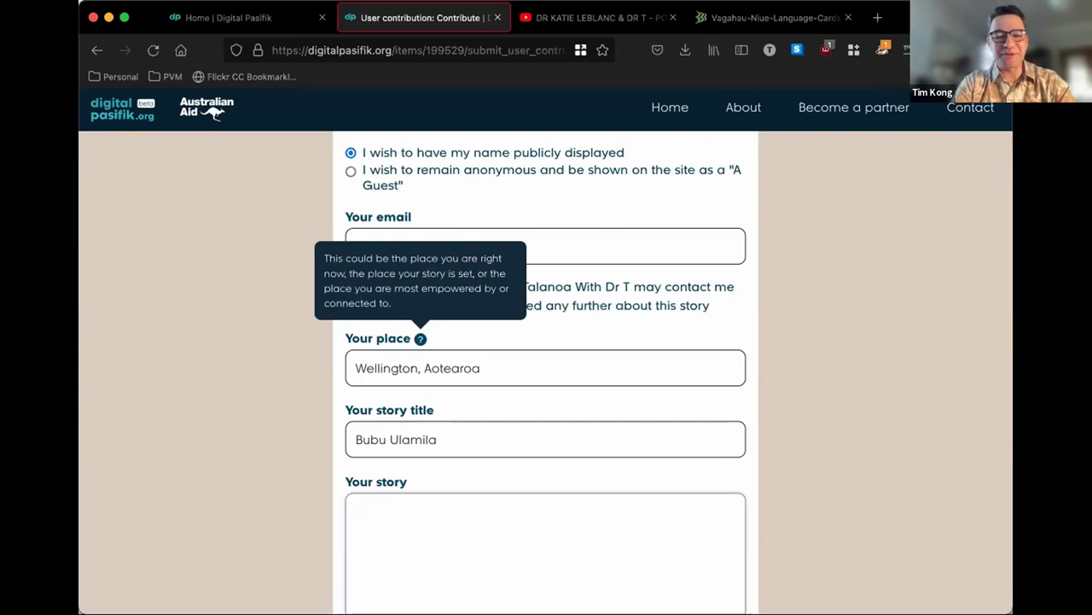
scroll(546, 384, "down", 1)
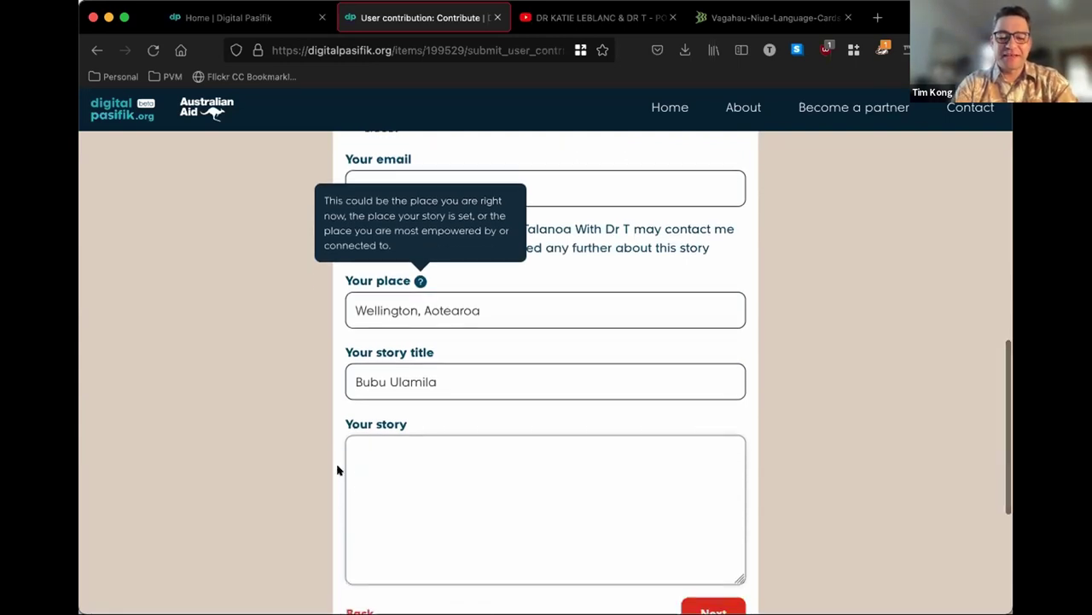
- Write the story thanking the two doctors for the conversation about Bubu, ending 'Vinaka.'
type("Th")
key("BackSpace")
type("hank")
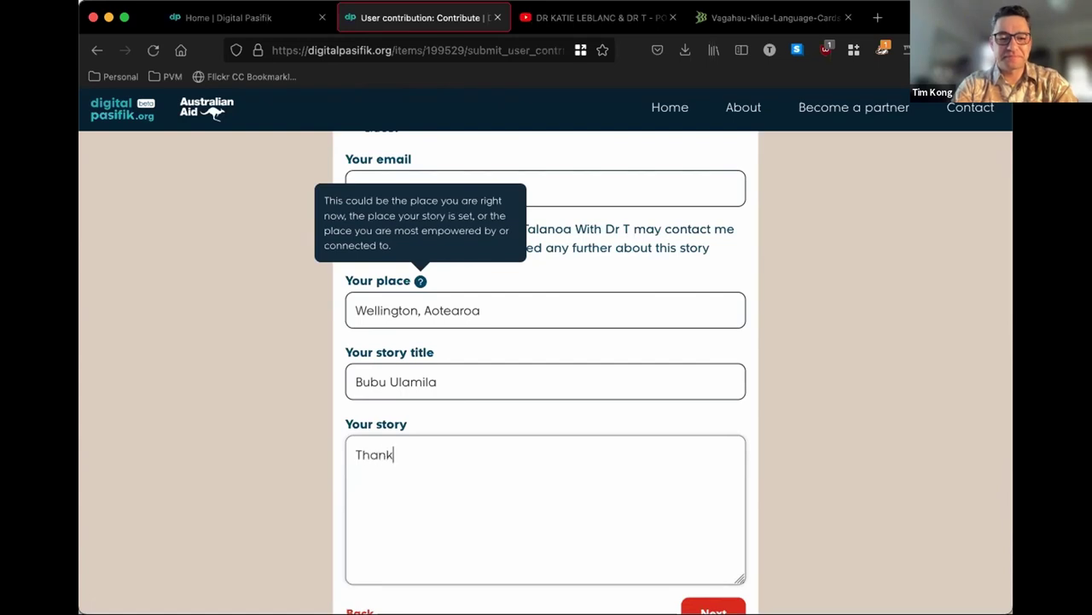
type(" you for this won")
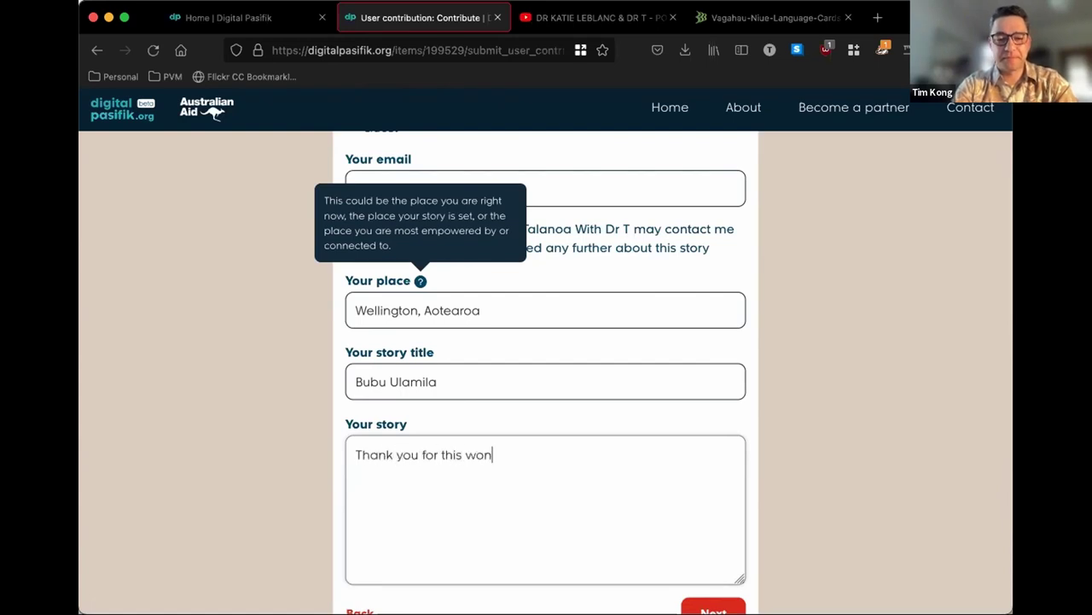
type("derful conver")
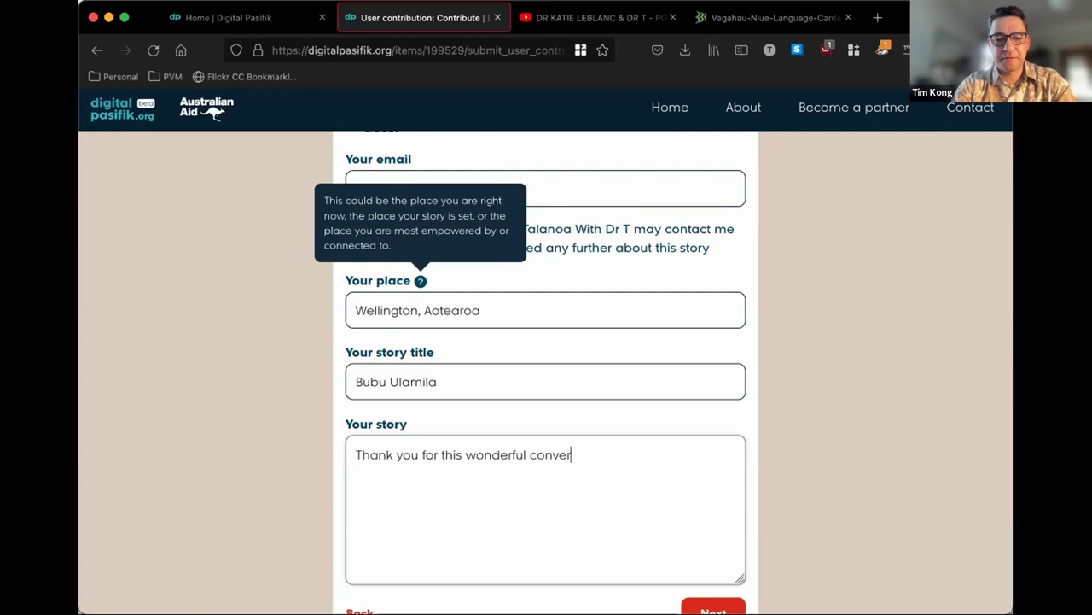
type("sation Dr Katt")
key("BackSpace")
key("BackSpace")
type("tie and Dr T")
type(". It was")
key("BackSpace")
key("BackSpace")
key("BackSpace")
type("is amazing to see my Bubu in a way I'")
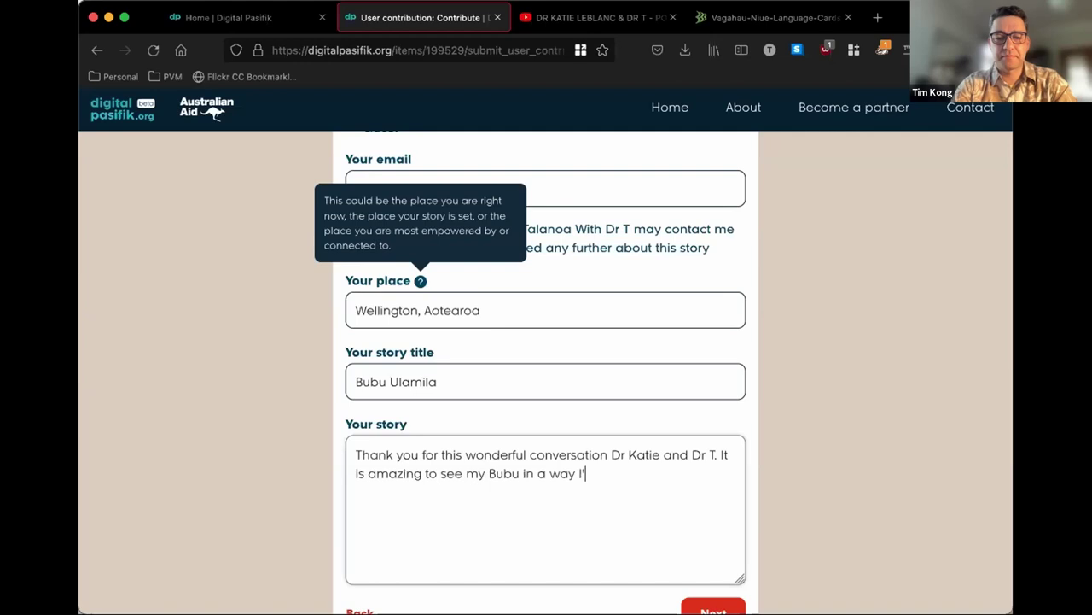
type("ve never seen before. Vinaka.")
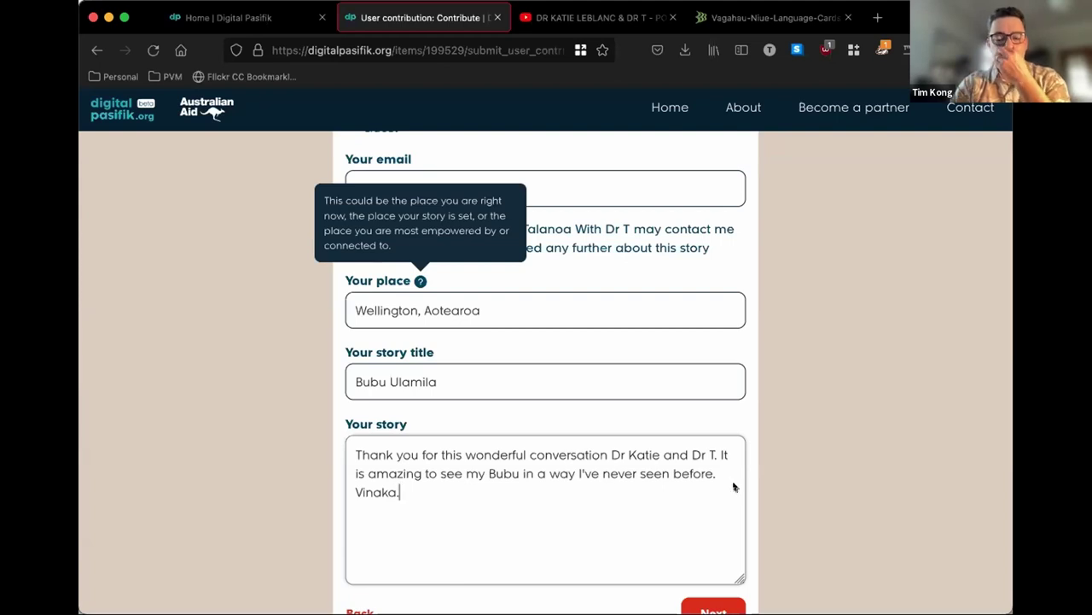
scroll(734, 482, "down", 2)
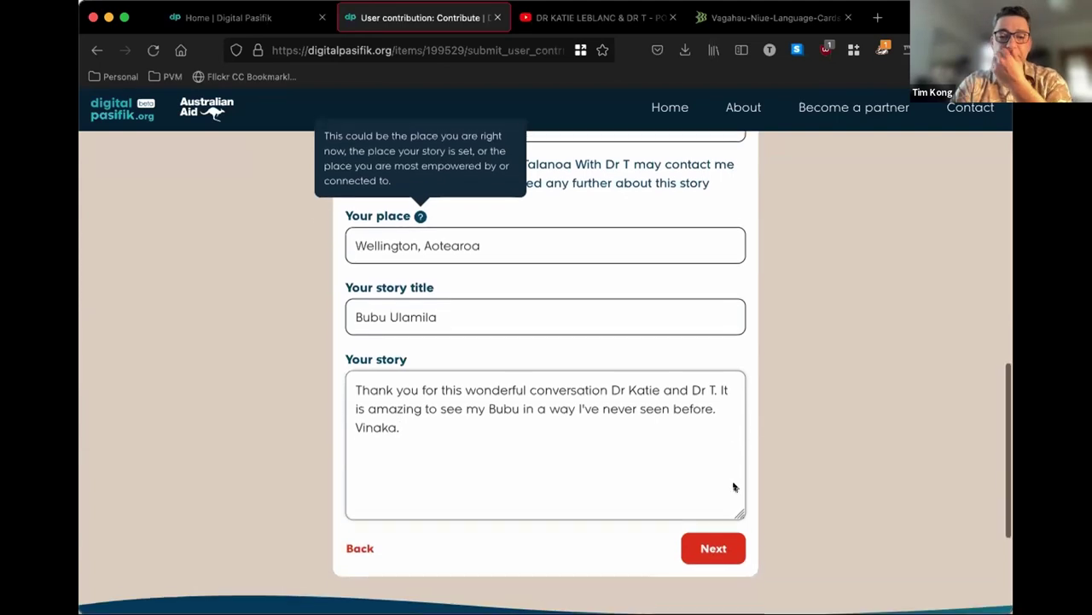
- Review the Bubu Ulamila story and post it to the site
left_click(709, 542)
scroll(289, 346, "down", 10)
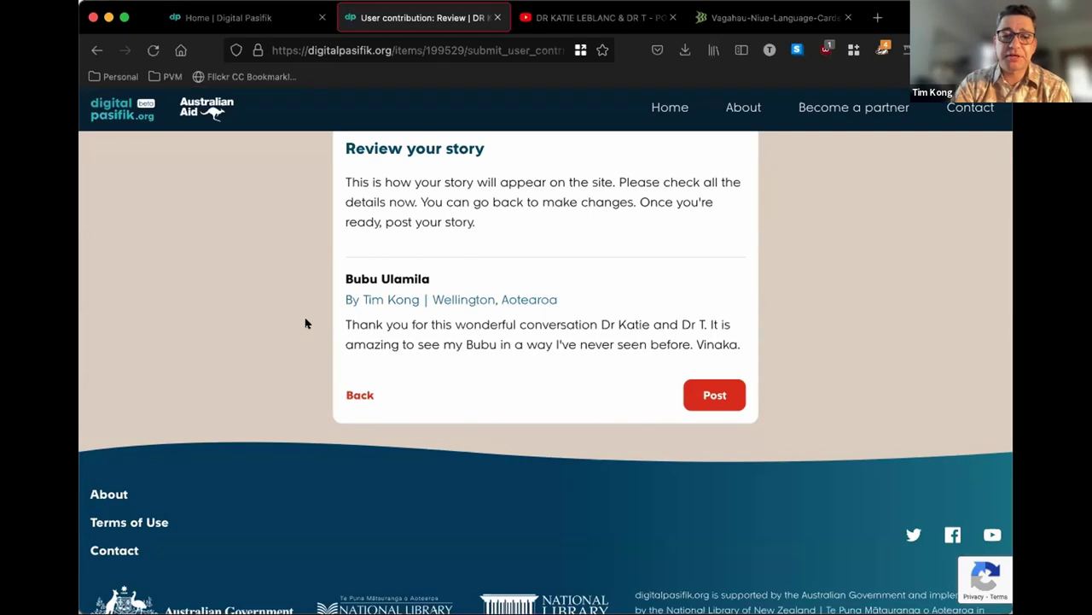
left_click(704, 394)
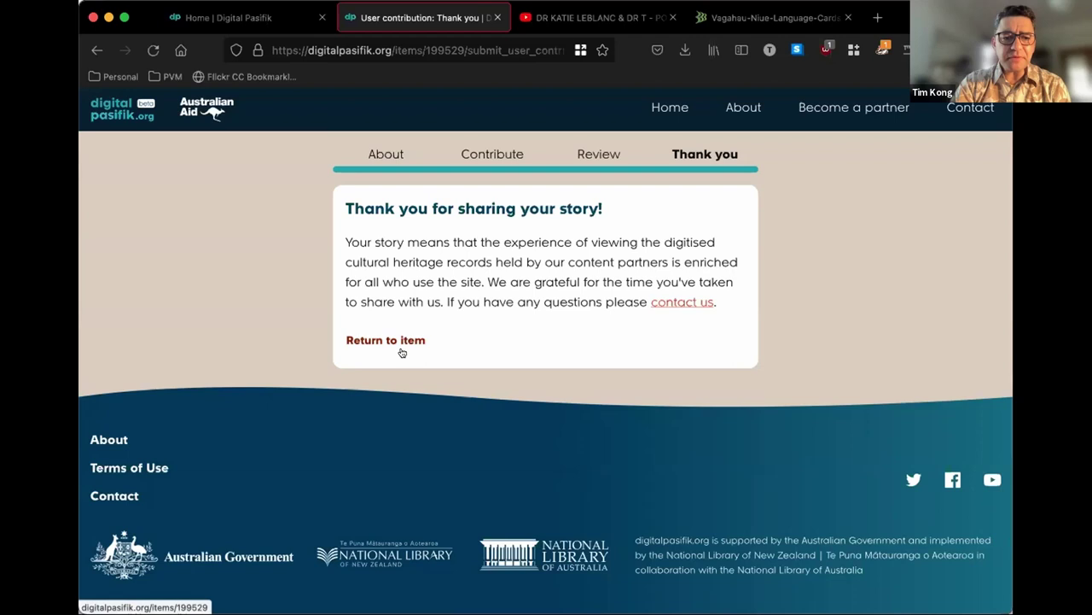
- Return to the pottery video item and find the story under User contributions
left_click(377, 340)
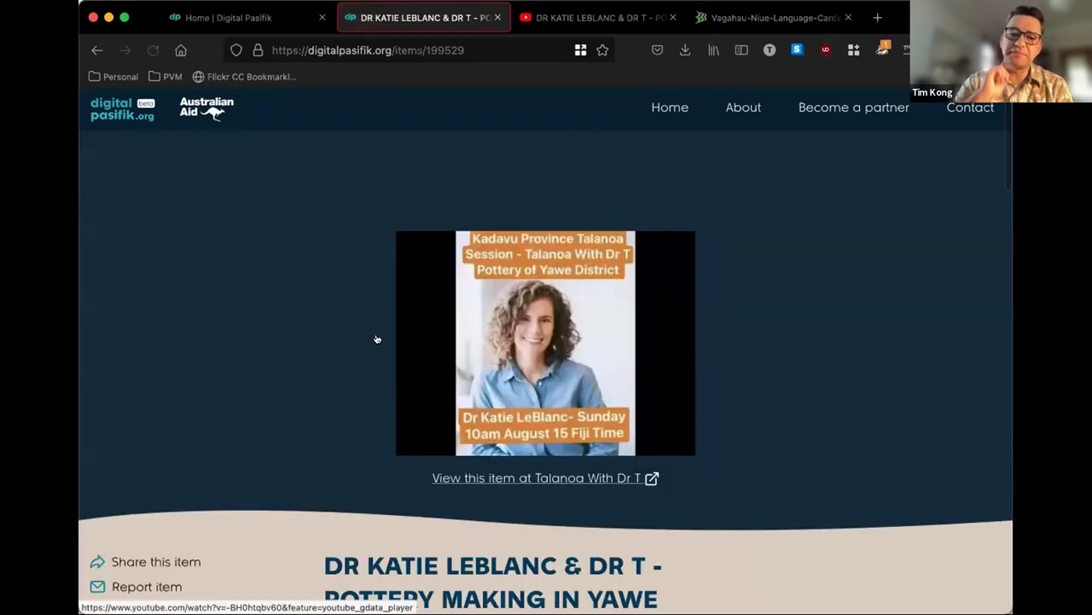
scroll(377, 340, "down", 5)
scroll(376, 339, "down", 10)
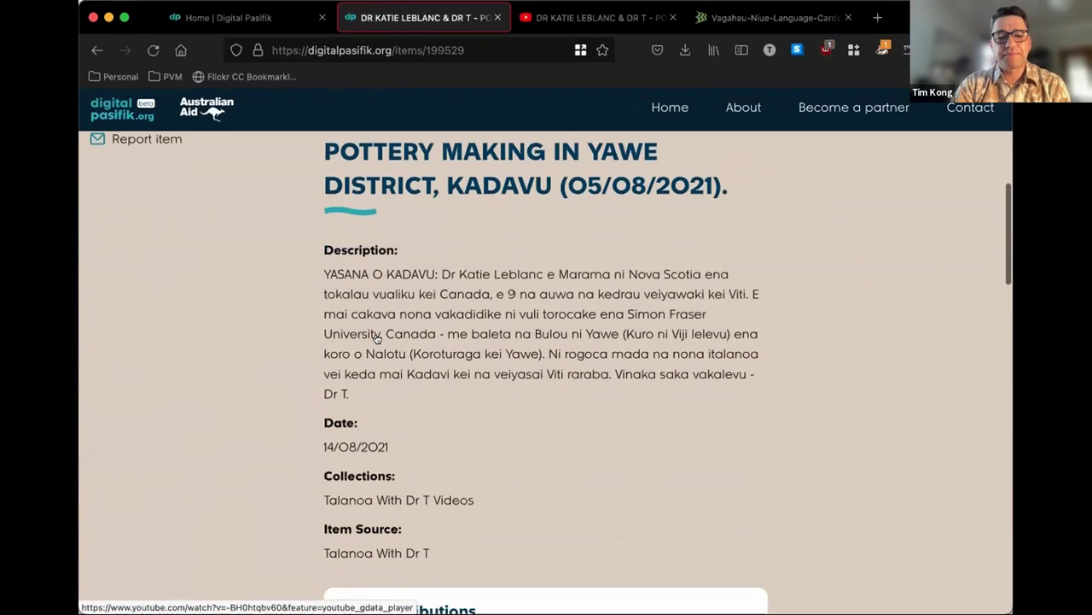
scroll(376, 340, "down", 2)
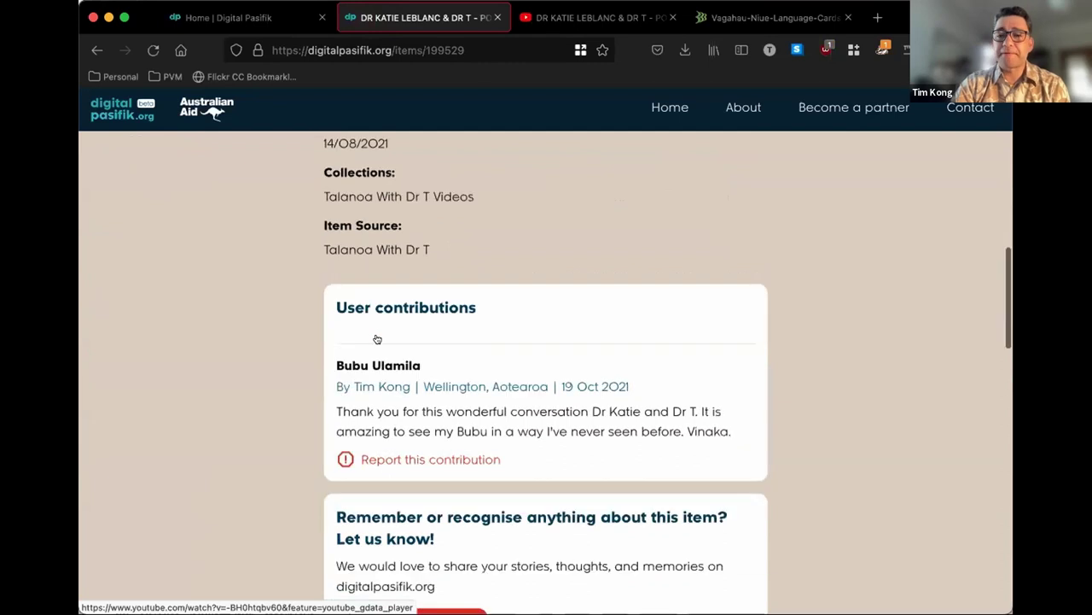